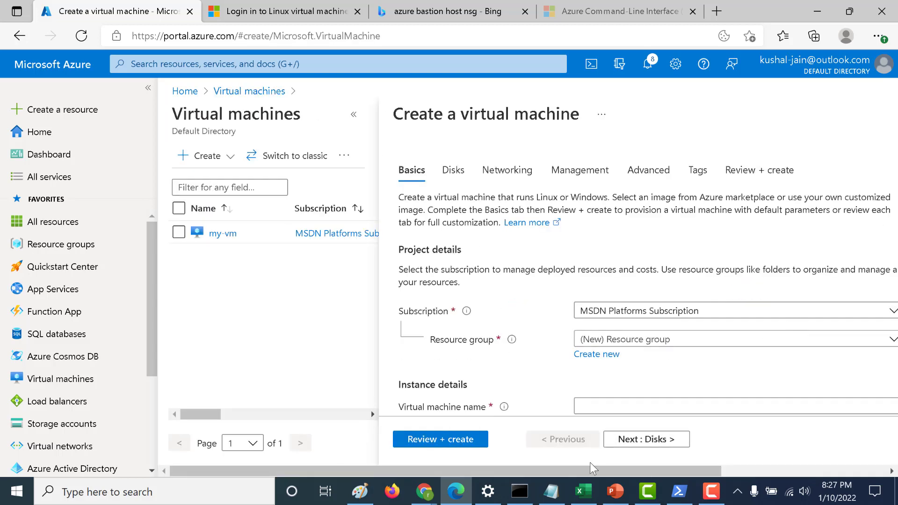
drag(593, 468, 697, 468)
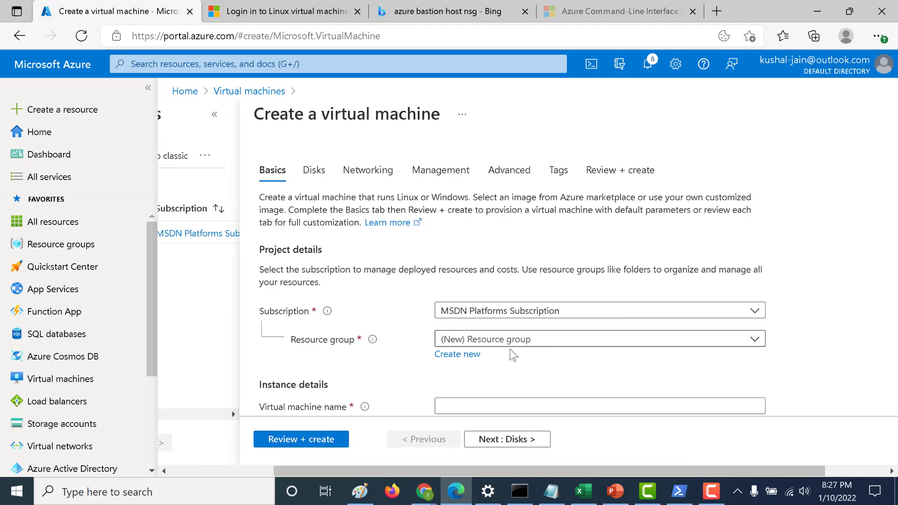
click(468, 354)
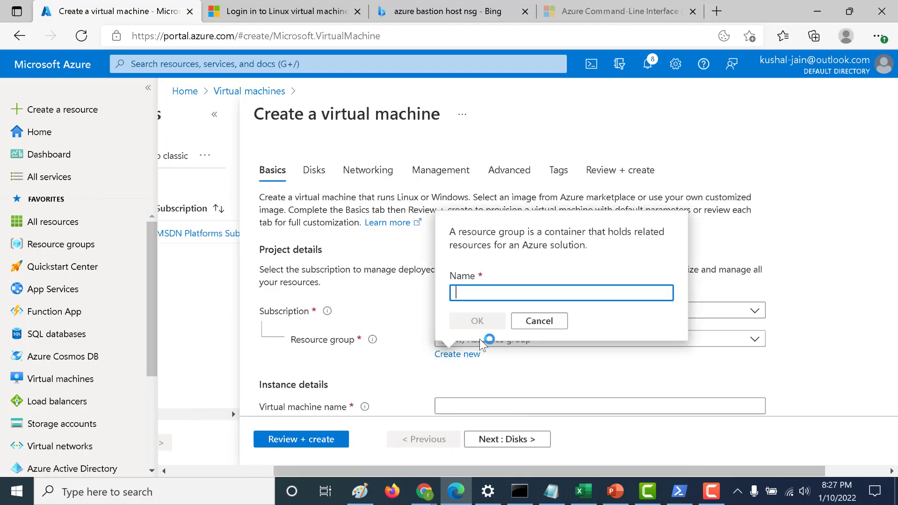
text(my-new-rg)
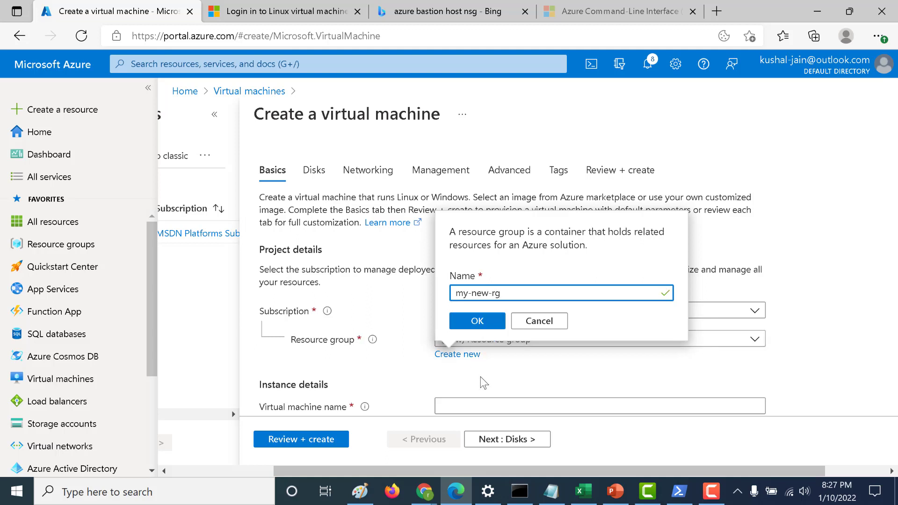
- Name the new virtual machine my-vm1 in the instance details
click(481, 405)
text(my-)
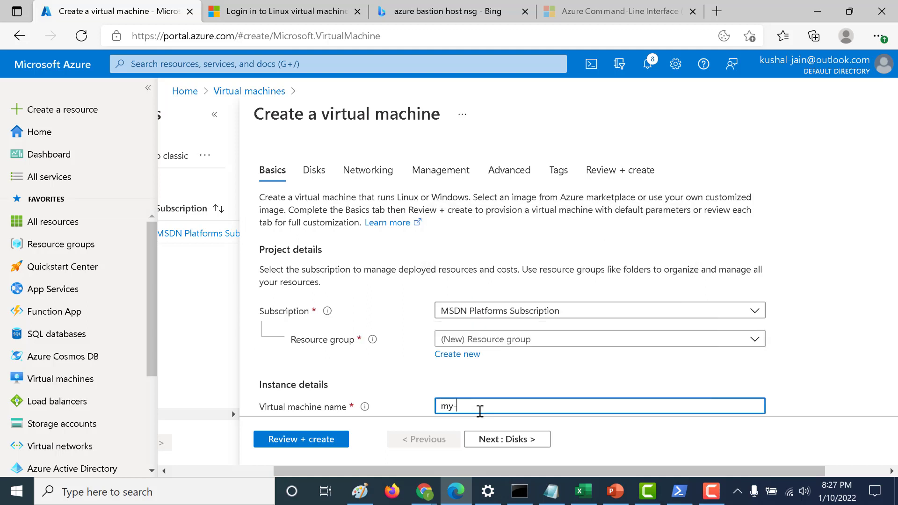
text(vm1)
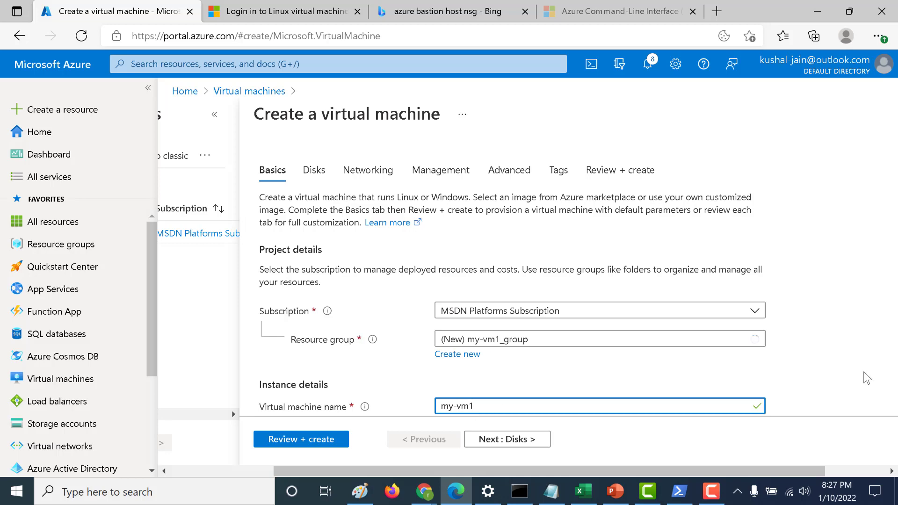
click(876, 355)
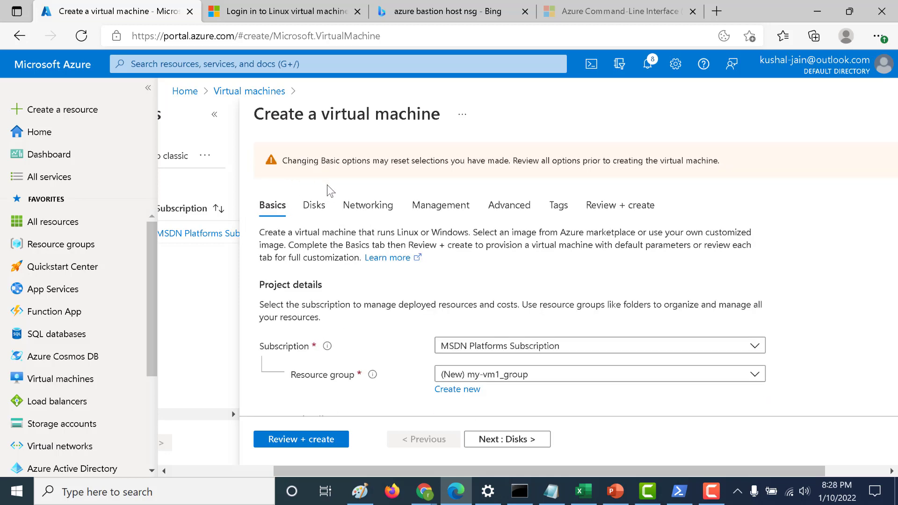
- Enable Login with Azure AD in the virtual machine's management options
click(440, 205)
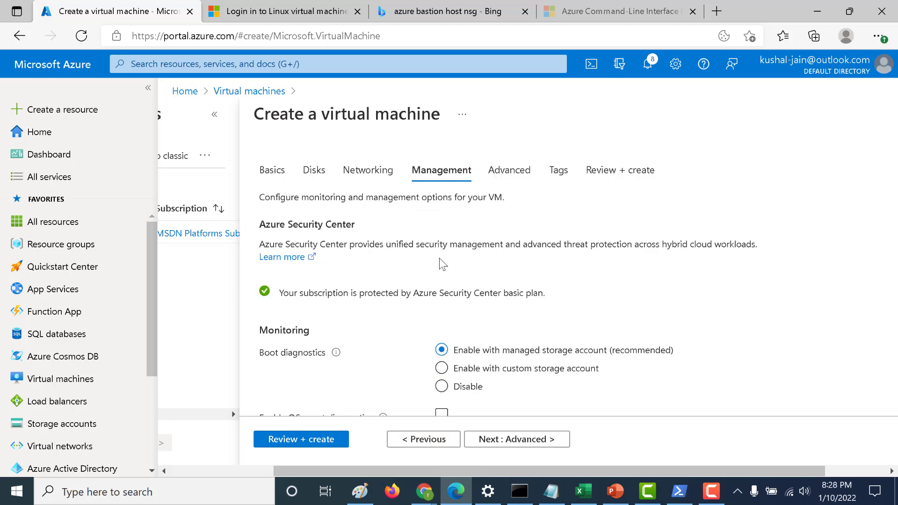
scroll(442, 264, down, 5)
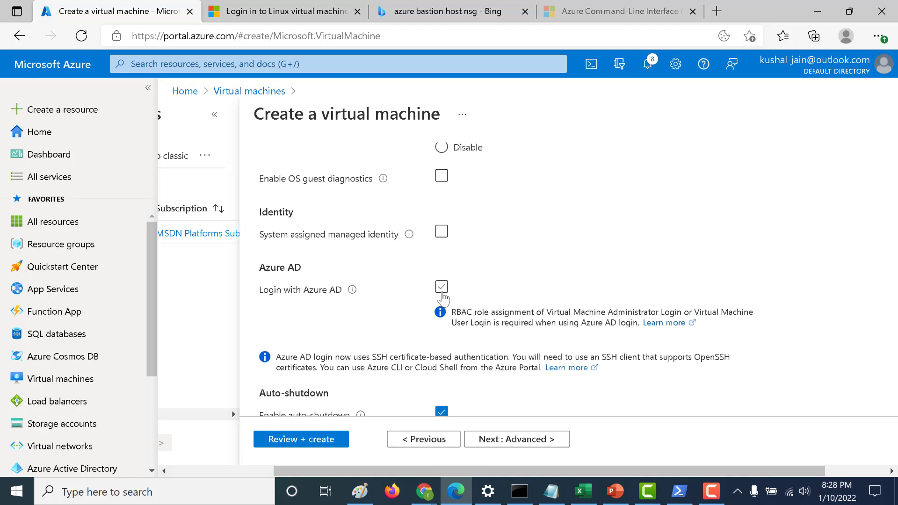
click(443, 294)
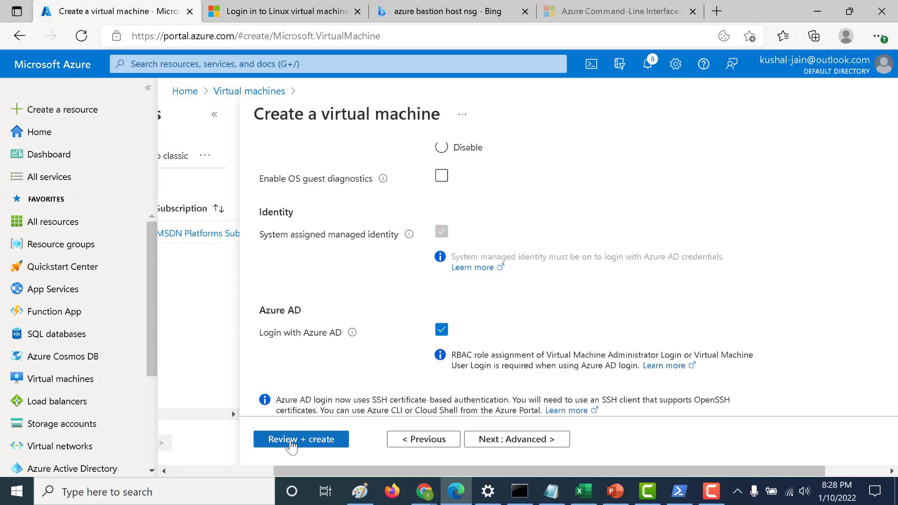
- Validate and create the virtual machine, generating a new SSH key pair and downloading its private key
click(291, 444)
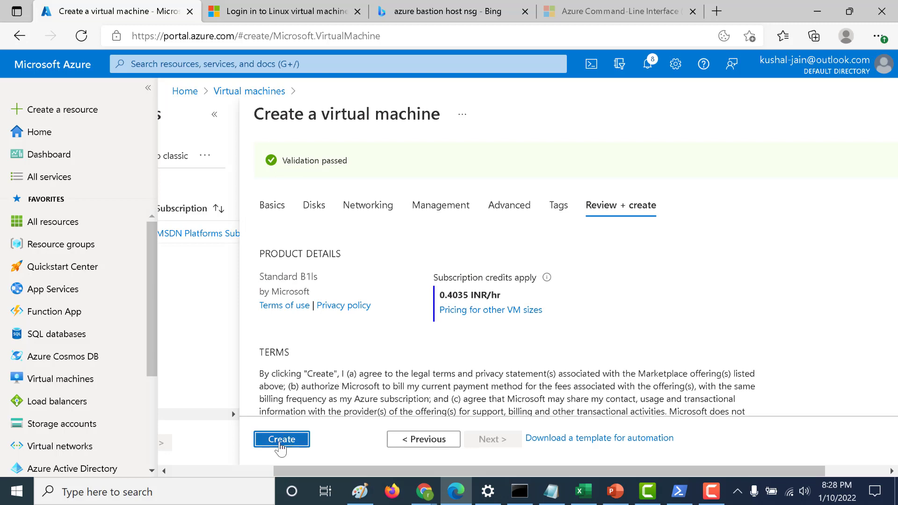
click(281, 440)
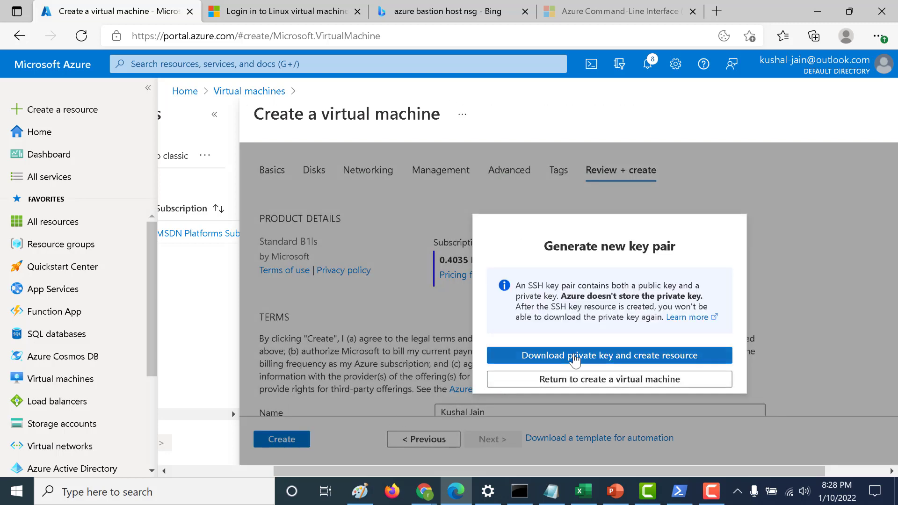
click(576, 359)
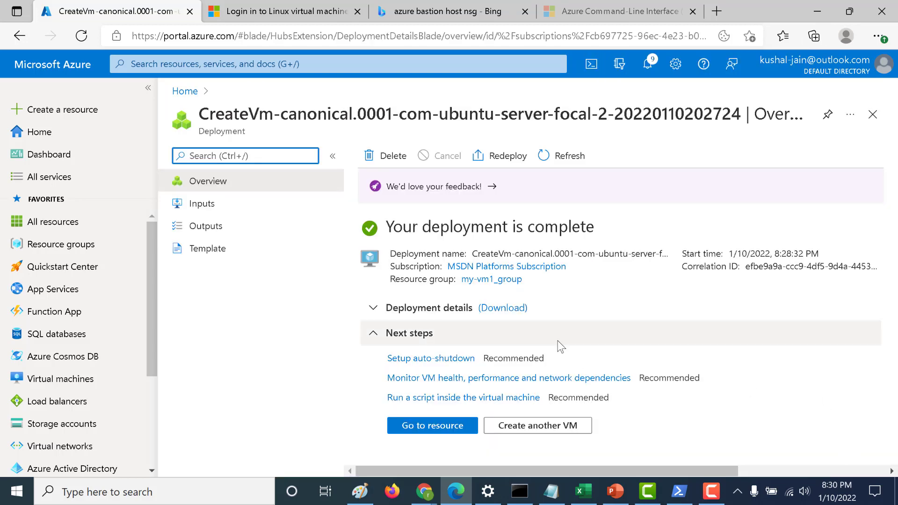
- Go to the deployed my-vm1 resource and check its installed extensions and applications
click(425, 427)
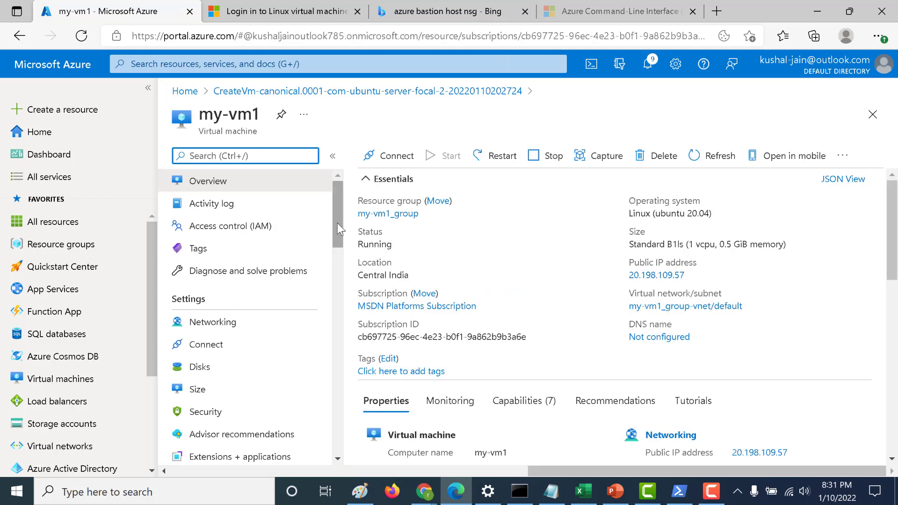
drag(338, 223, 337, 244)
click(286, 372)
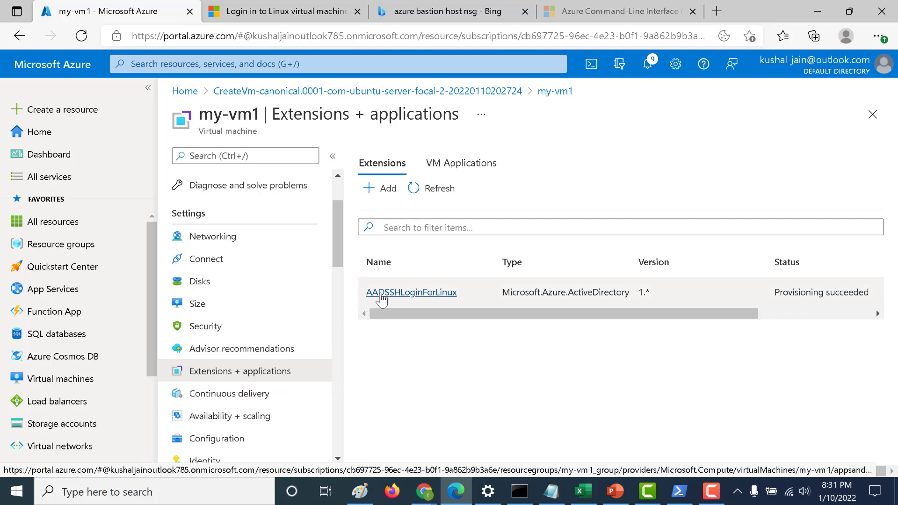
- Open the Access control (IAM) settings of my-vm1 and start adding a role assignment
scroll(338, 192, up, 2)
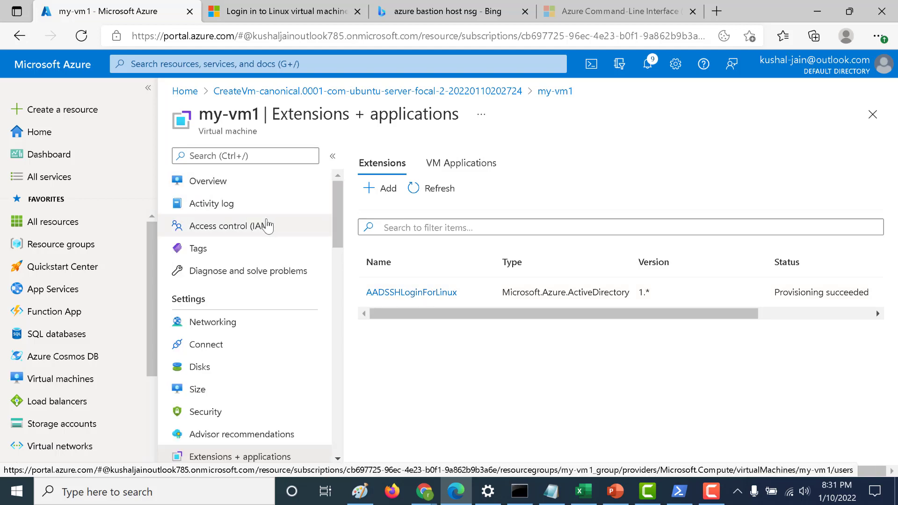
click(267, 226)
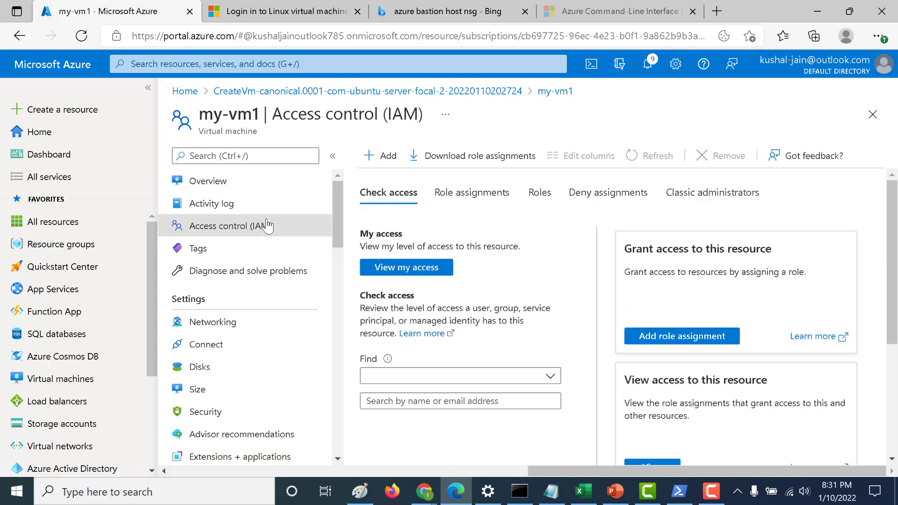
scroll(726, 293, down, 1)
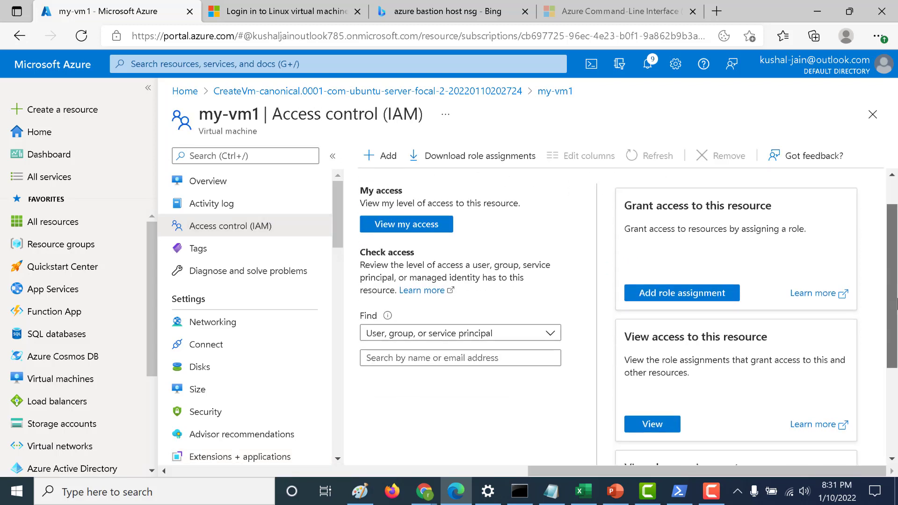
click(726, 291)
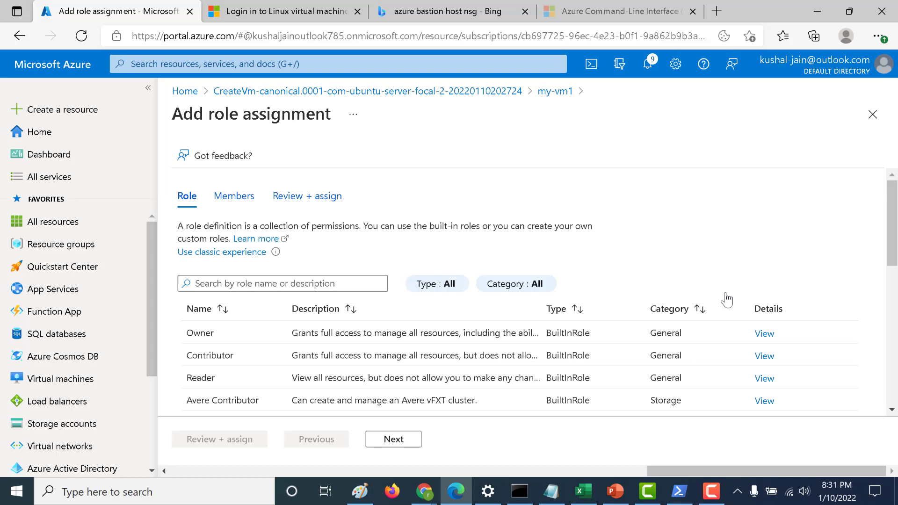
- Copy the role name Virtual Machine Administrator Login from the role assignment section of the Linux VM sign-in article
click(312, 7)
scroll(351, 267, down, 6)
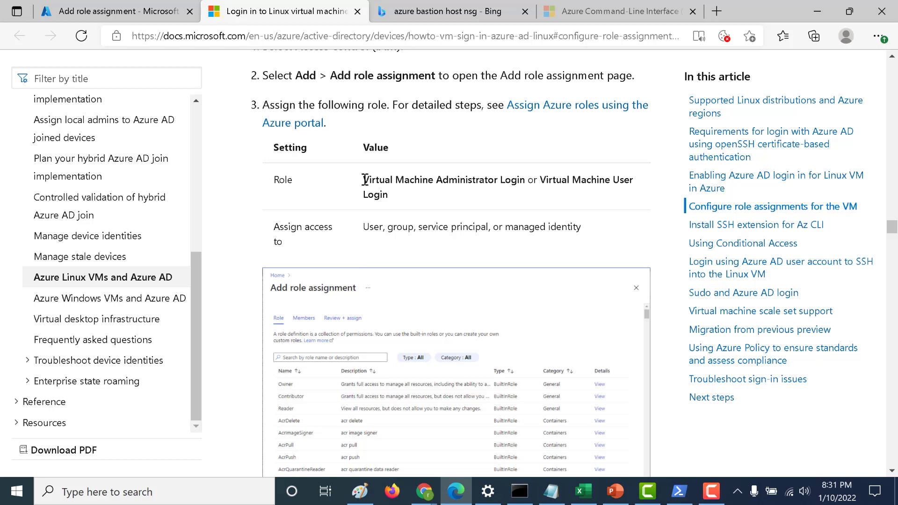
mouse_move(364, 180)
mouse_down()
mouse_move(521, 181)
mouse_move(546, 192)
mouse_move(516, 180)
mouse_move(361, 180)
mouse_up()
key(ctrl+c)
click(544, 180)
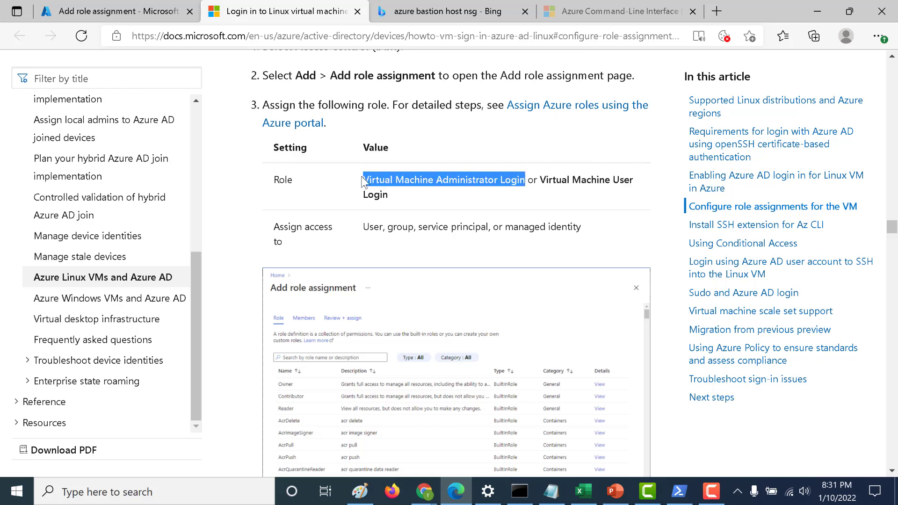
- Find the Virtual Machine Administrator Login role in the role assignment, select it and continue to its members
click(113, 10)
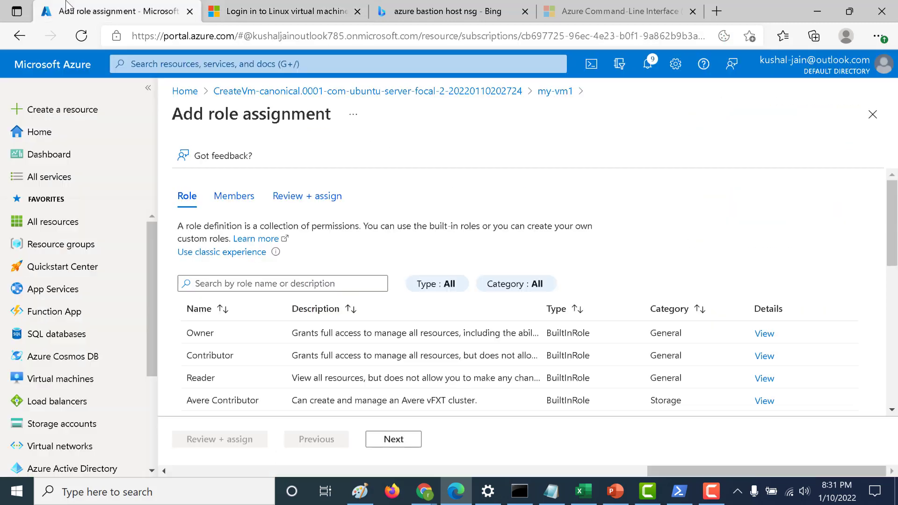
click(258, 284)
key(ctrl+v)
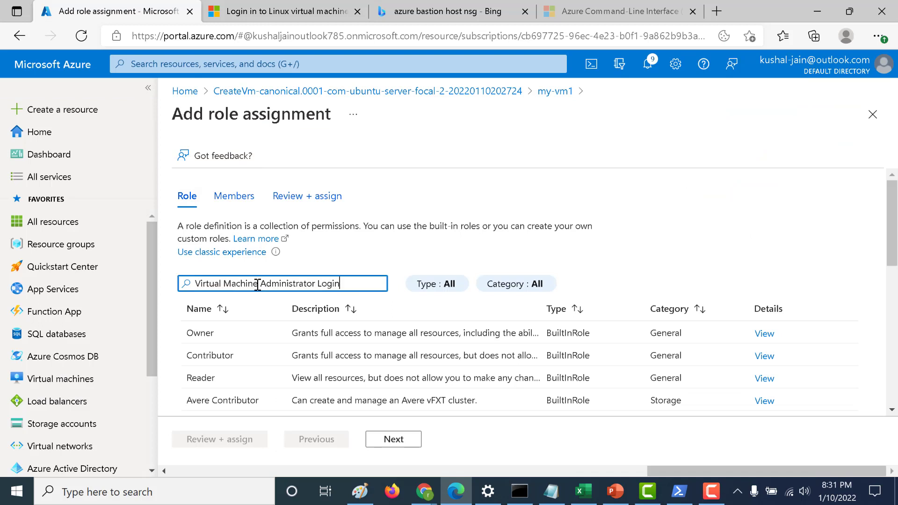
click(252, 359)
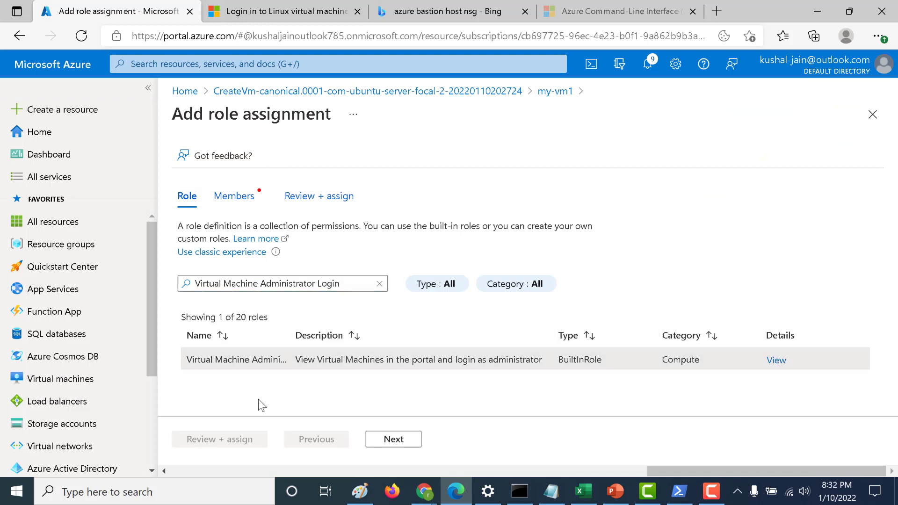
click(369, 441)
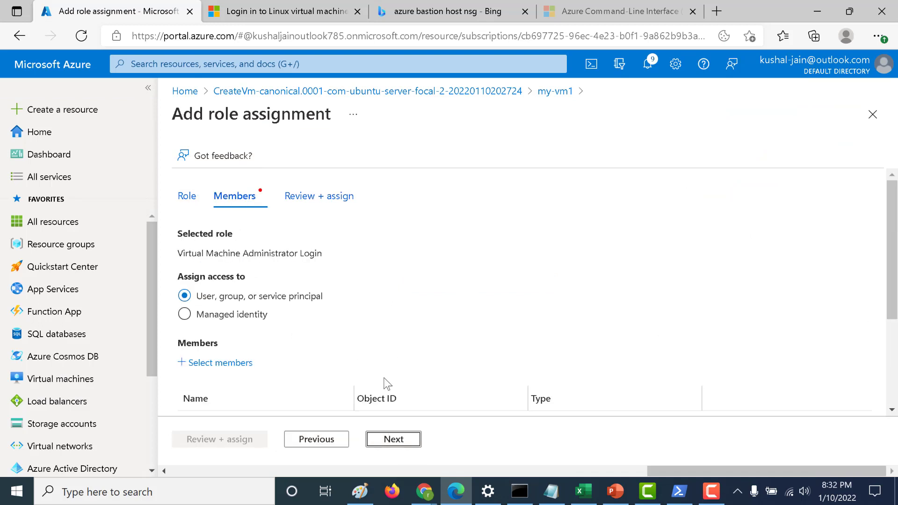
- Select the signed-in user's own account as the member, then review and complete the role assignment
click(203, 365)
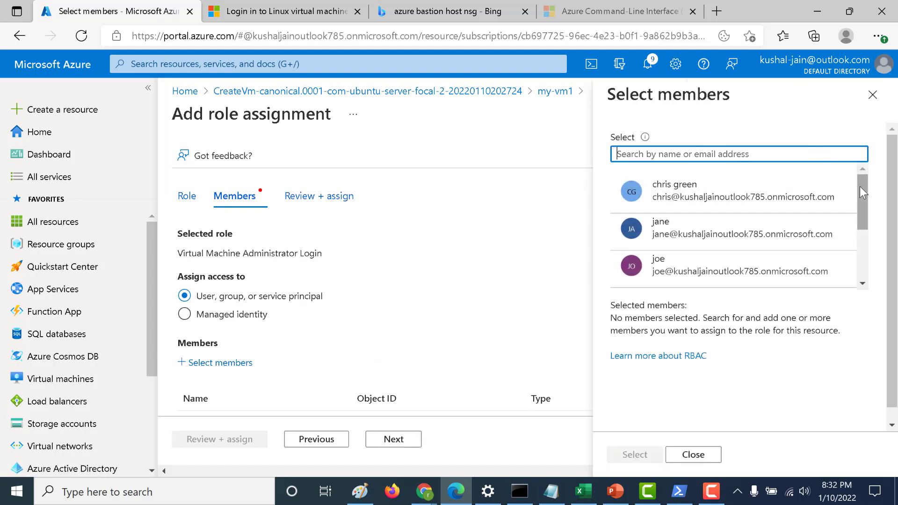
drag(862, 185, 863, 228)
click(779, 228)
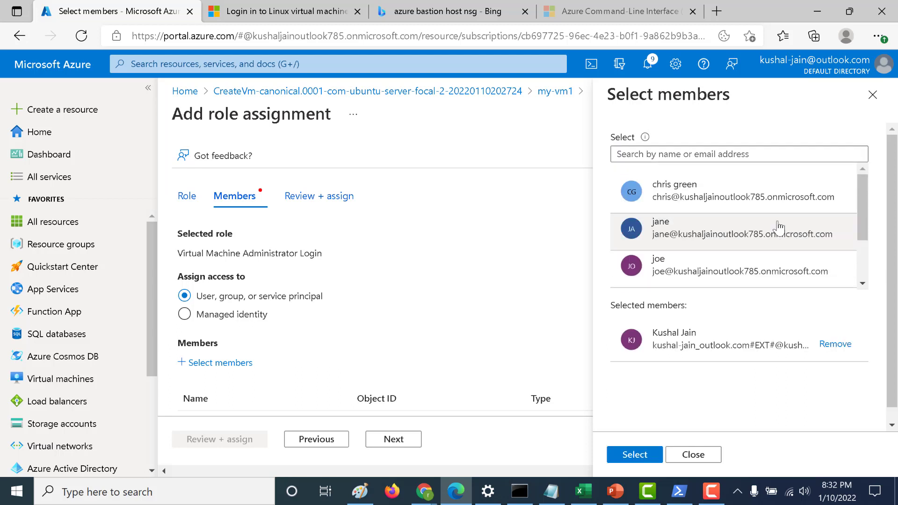
drag(862, 197, 863, 266)
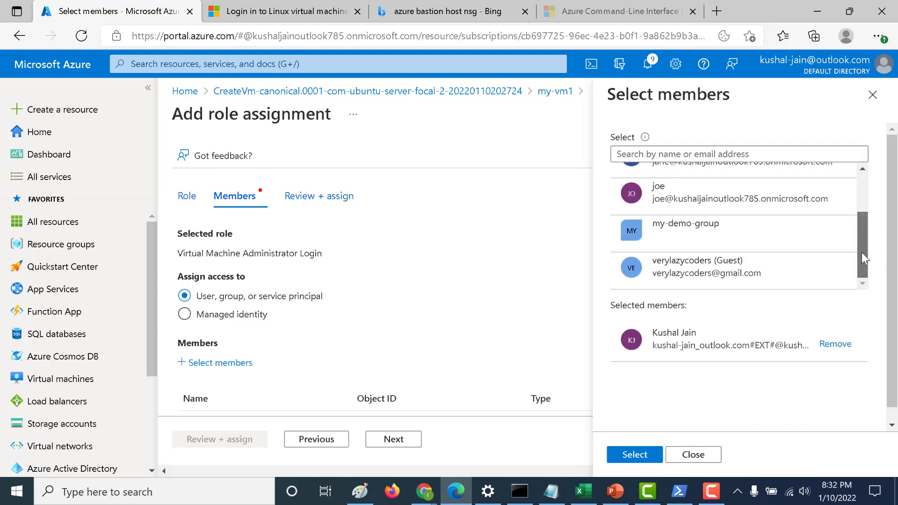
click(628, 454)
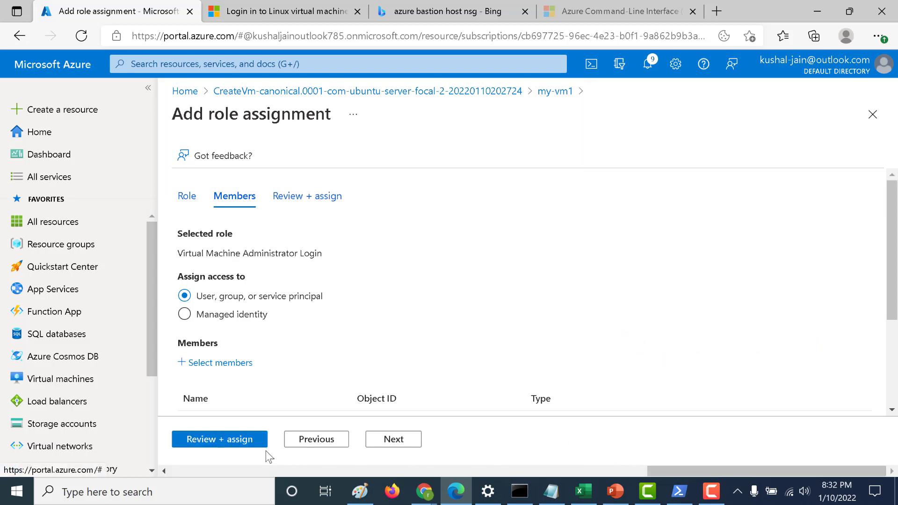
click(216, 440)
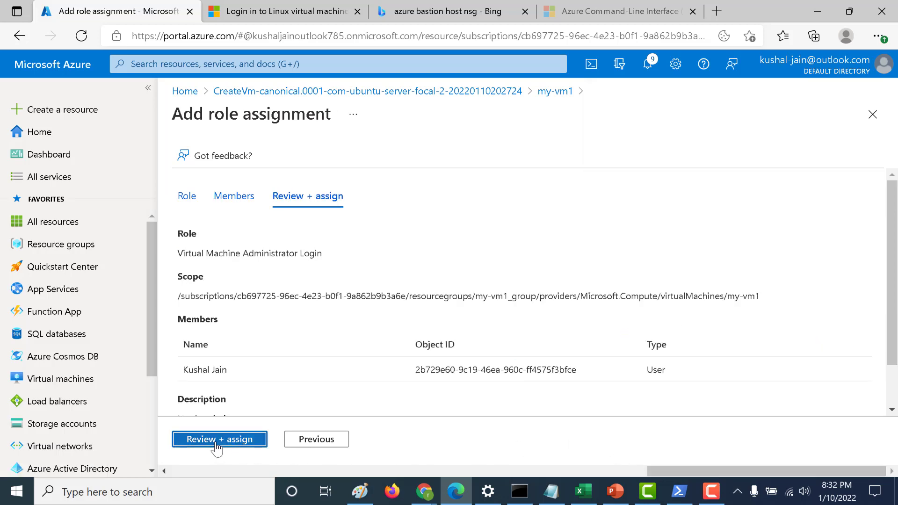
click(216, 440)
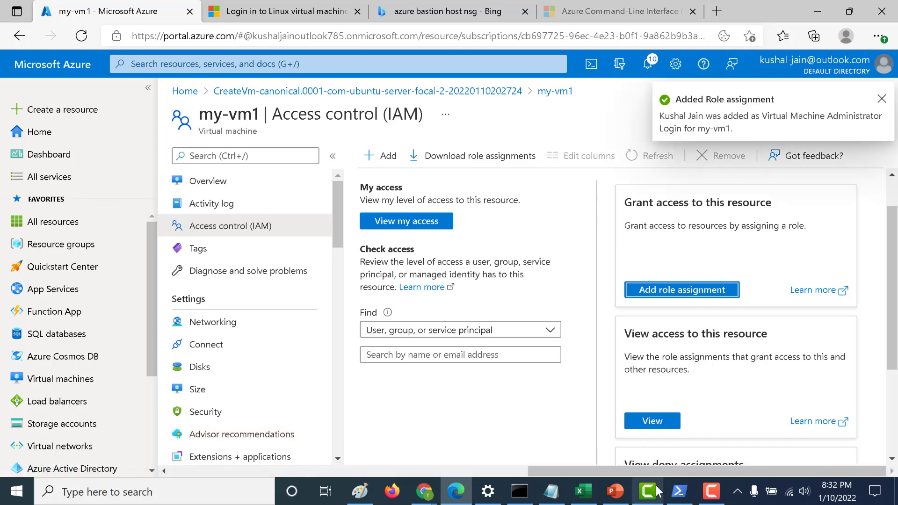
- Sign in to the Azure CLI from Windows PowerShell with az login, using the already signed-in account in the browser
click(679, 497)
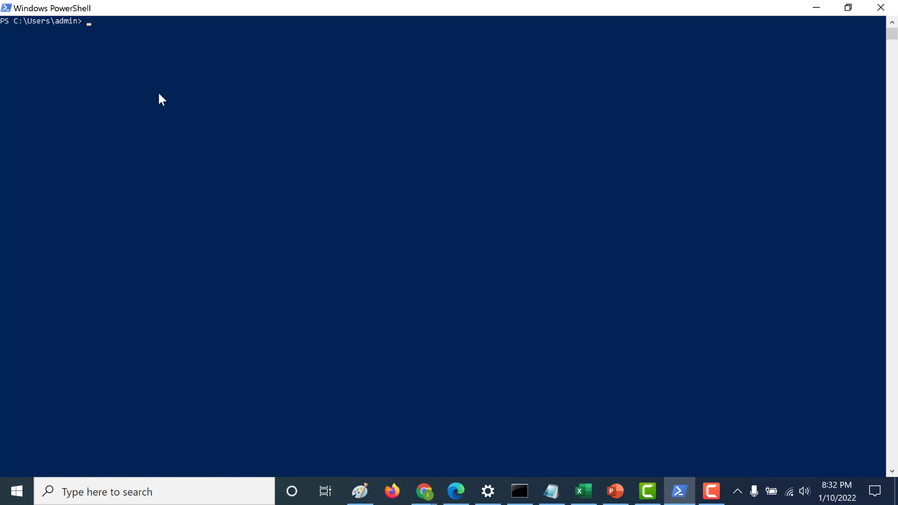
text(az login)
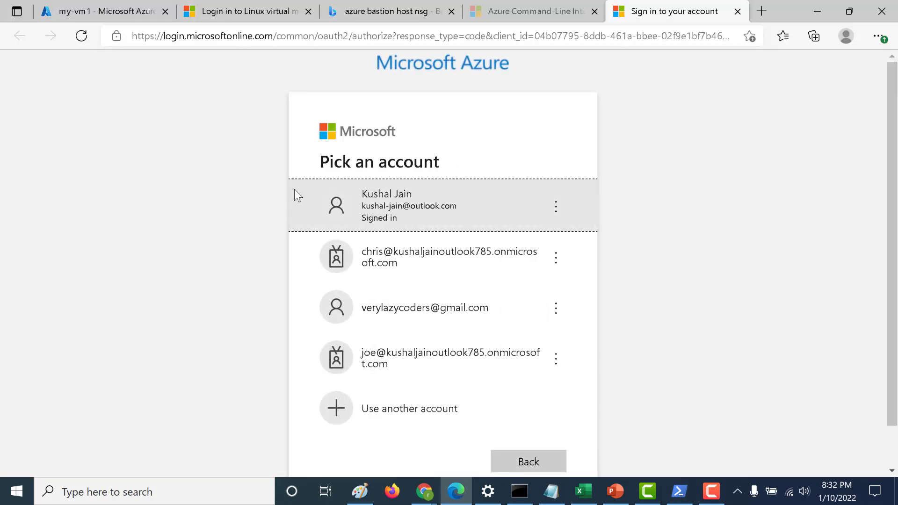
click(362, 213)
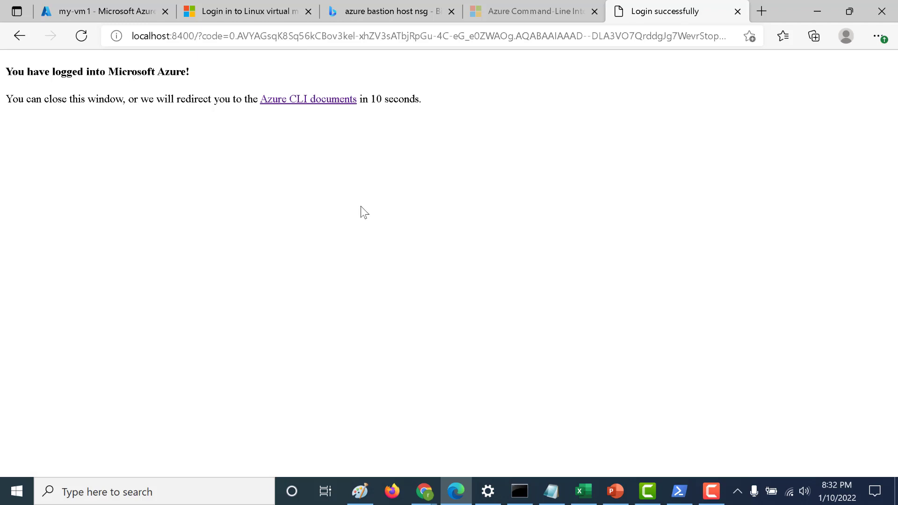
click(679, 496)
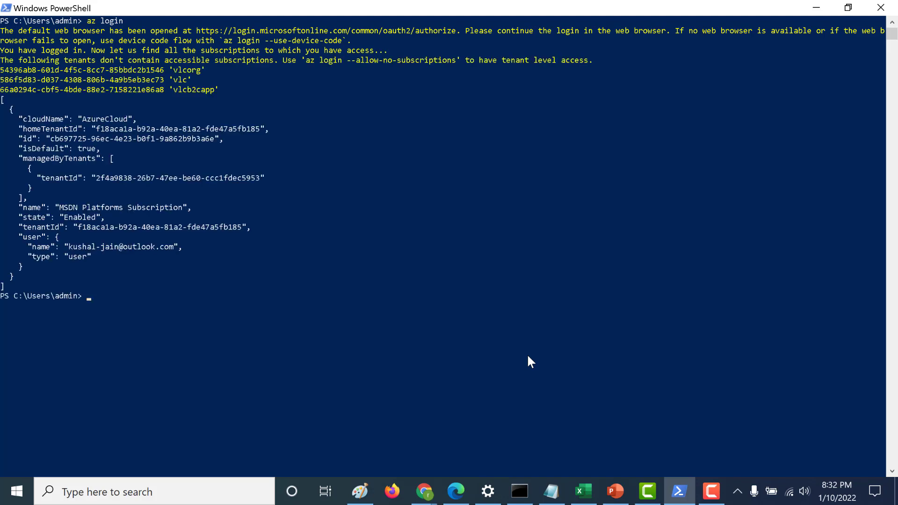
- Copy the az ssh vm command from the Using Az CLI section of the Linux VM sign-in article into the Windows PowerShell prompt
click(456, 492)
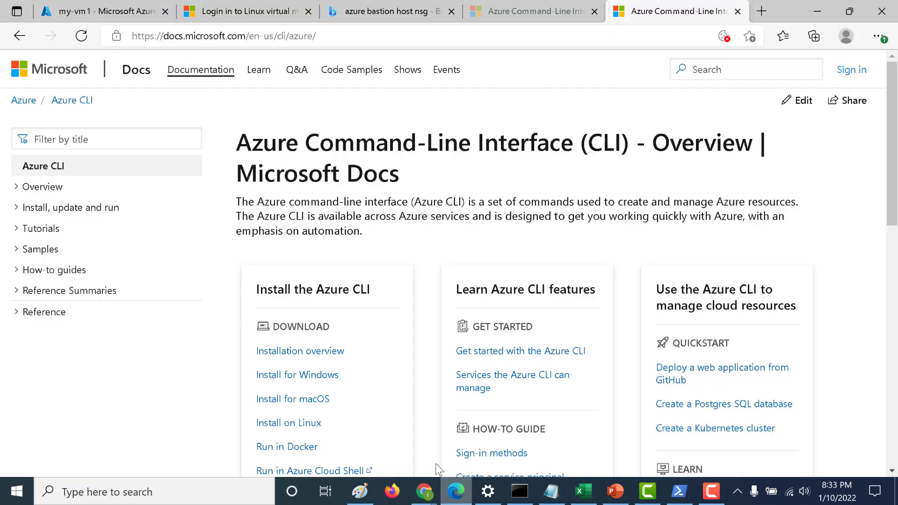
click(261, 6)
scroll(252, 146, down, 10)
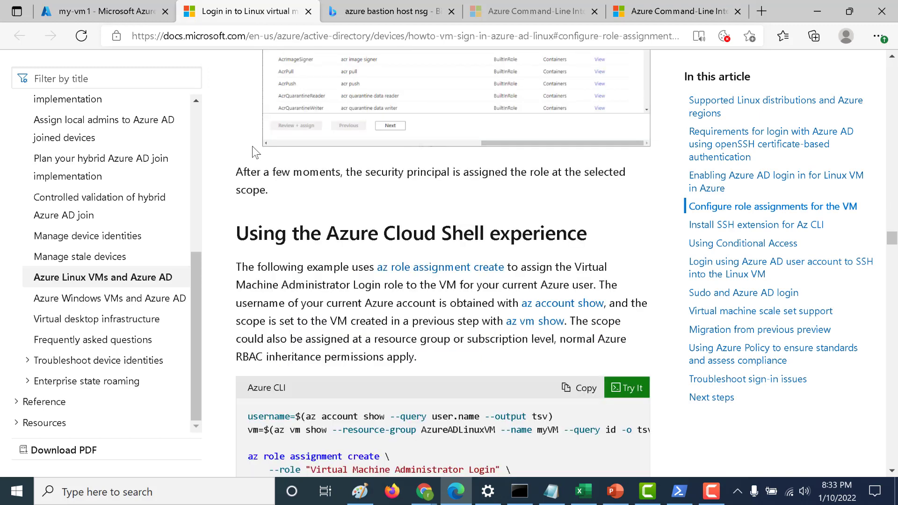
scroll(253, 152, down, 8)
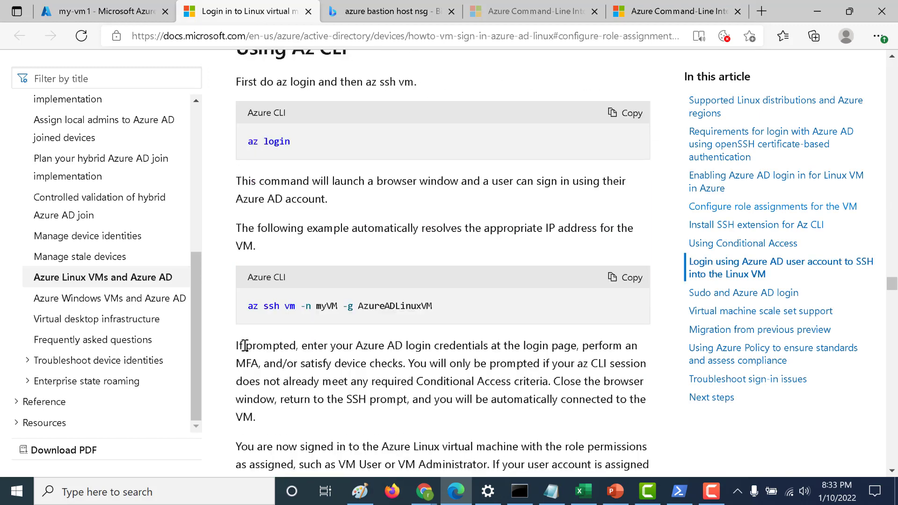
drag(248, 307, 258, 309)
click(249, 308)
drag(250, 309, 300, 309)
key(ctrl+c)
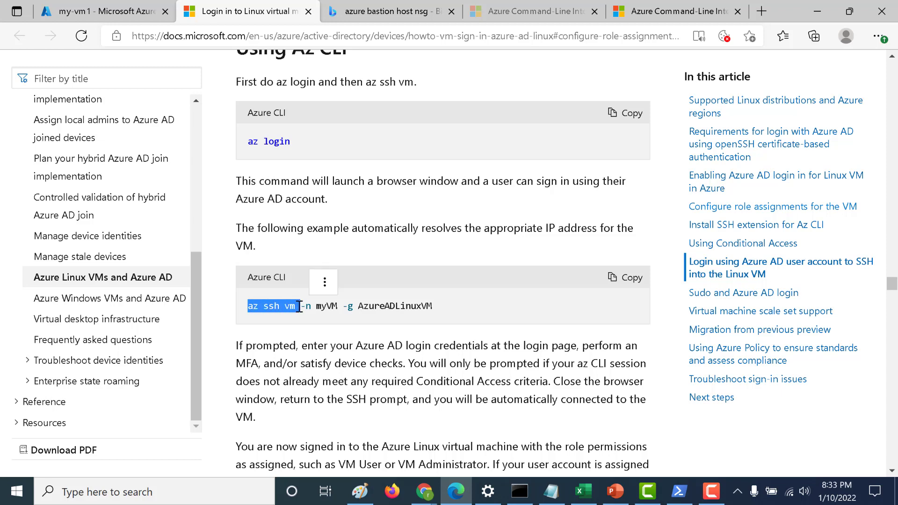
key(alt+Tab)
right_click(300, 307)
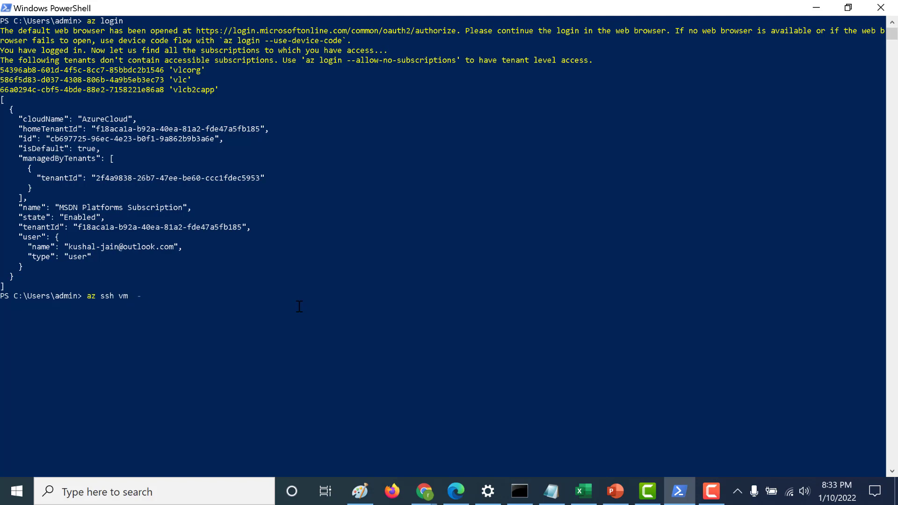
- Add the -n parameter to the command with the computer name my-vm1, copied from the virtual machine's overview in the Azure portal
key(alt+Tab)
click(85, 5)
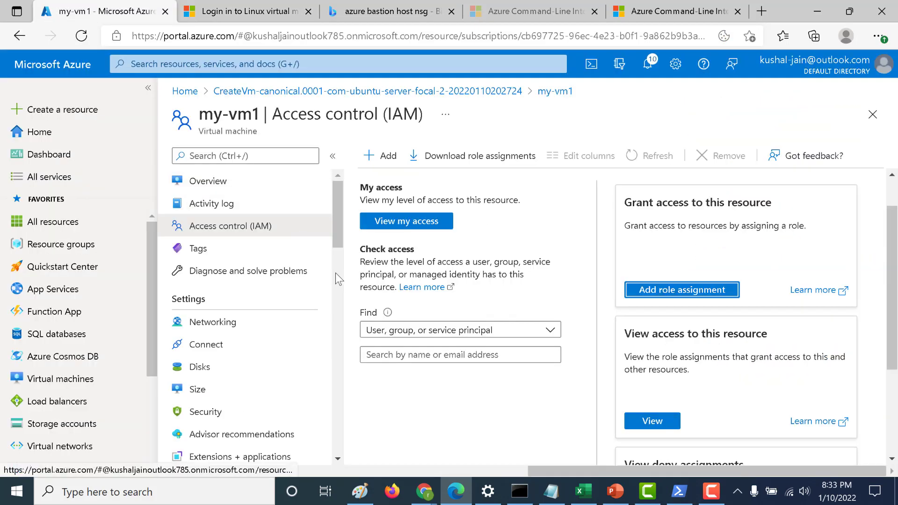
click(269, 181)
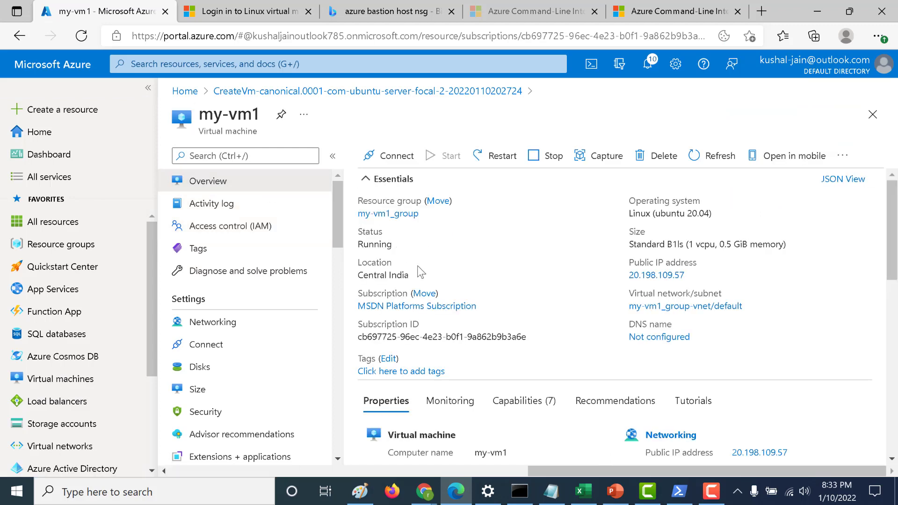
mouse_move(507, 451)
mouse_down()
mouse_move(481, 452)
mouse_move(508, 453)
mouse_up()
key(ctrl+c)
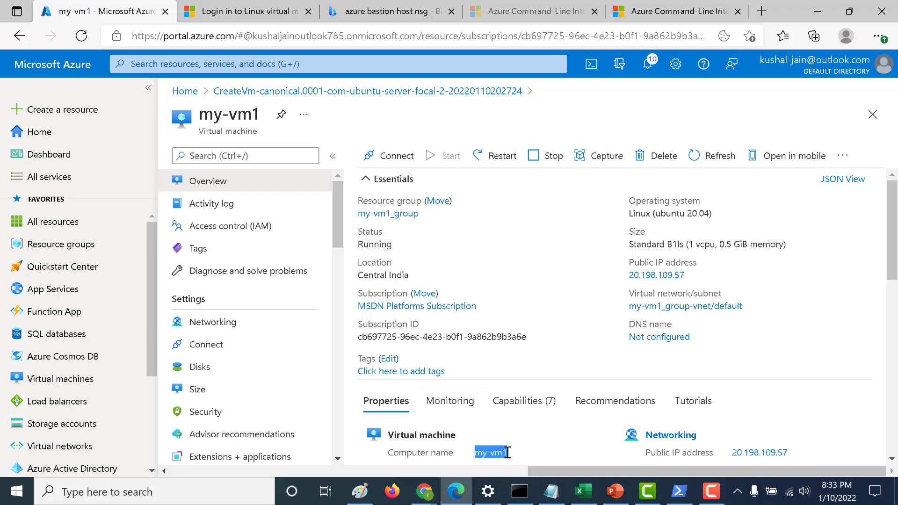
key(alt+Tab)
key(ctrl+v)
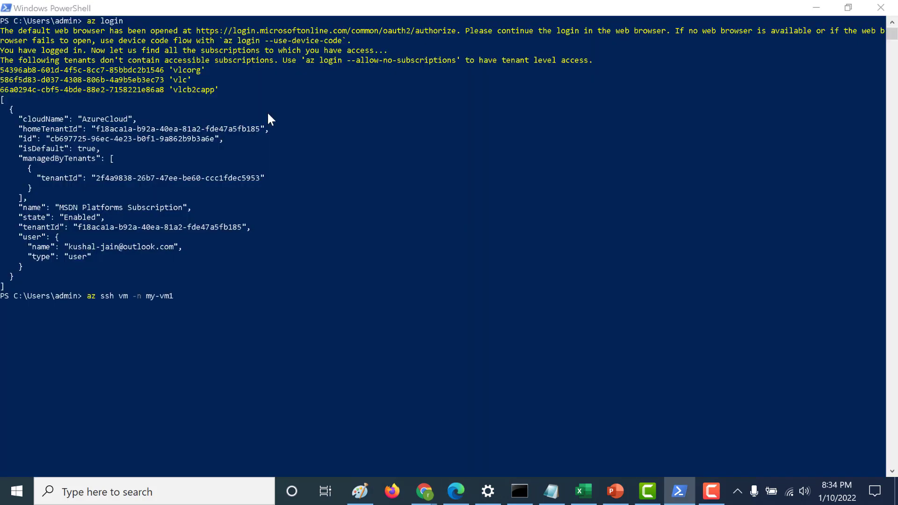
- Complete the command with -g and the resource group name my-vm1_group, copied from the virtual machine's overview, and run it in PowerShell
key(alt+Tab)
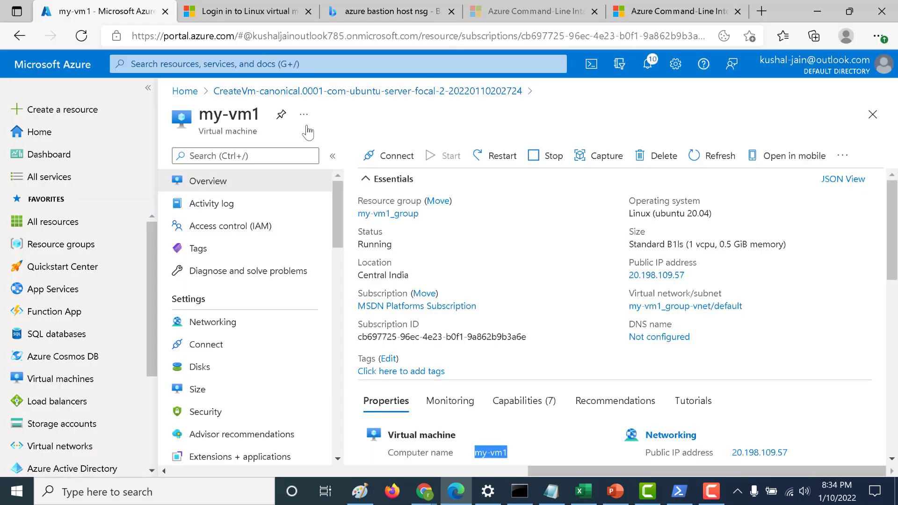
click(427, 214)
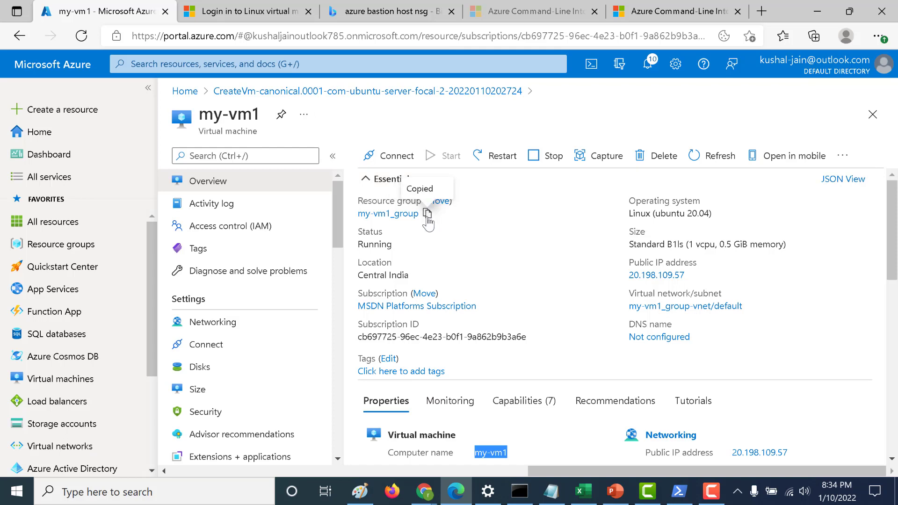
click(248, 11)
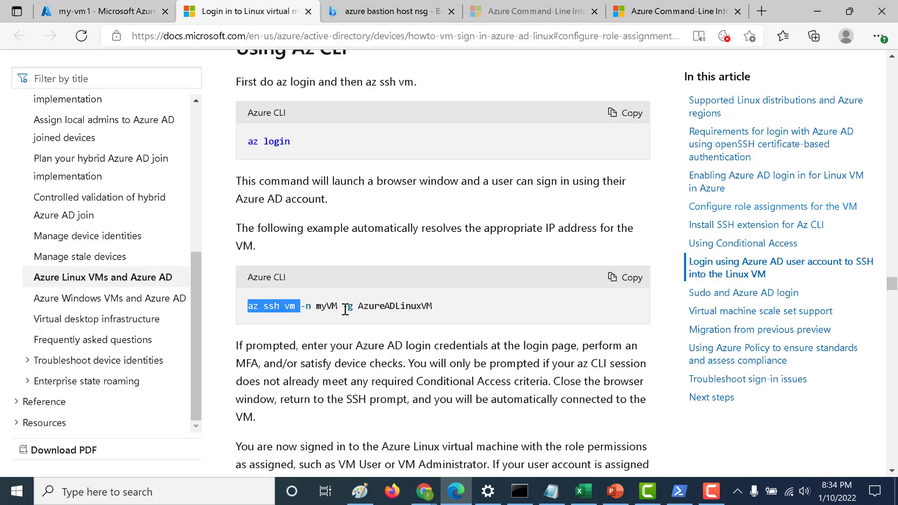
drag(345, 310, 361, 310)
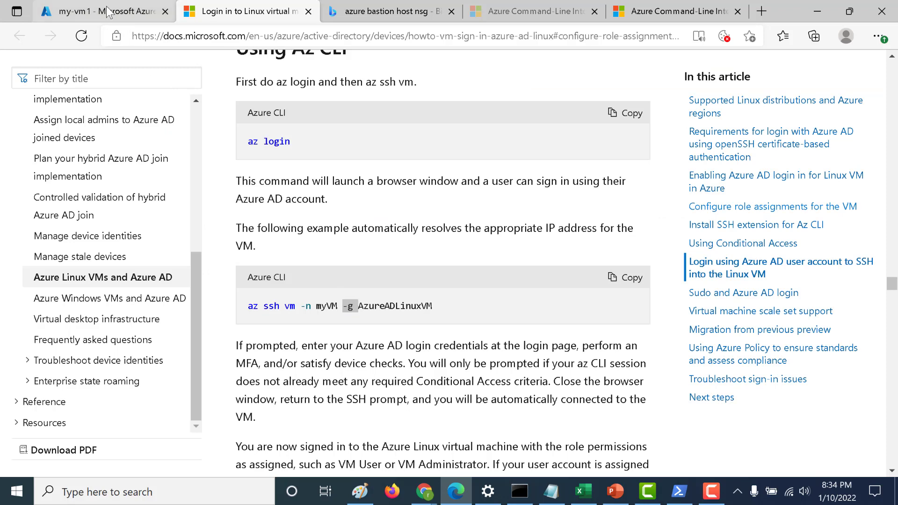
click(109, 11)
key(alt+Tab)
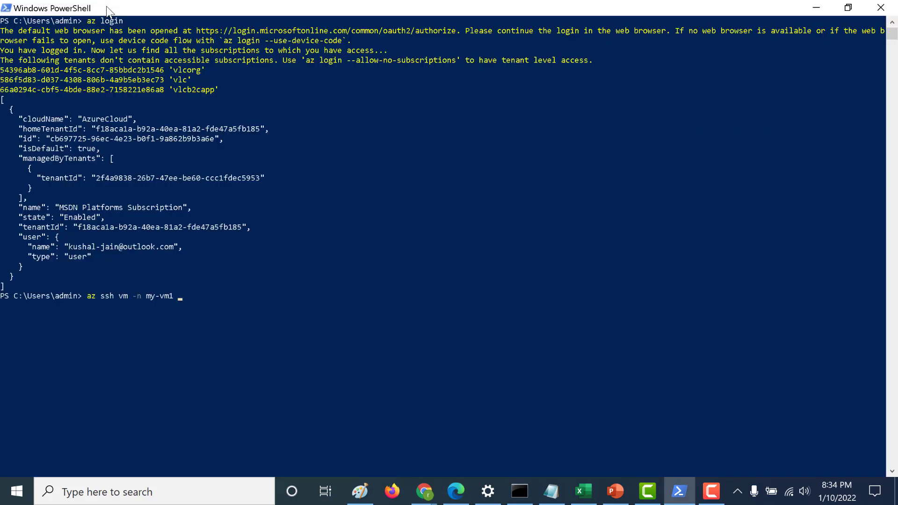
text(-g)
key(ctrl+v)
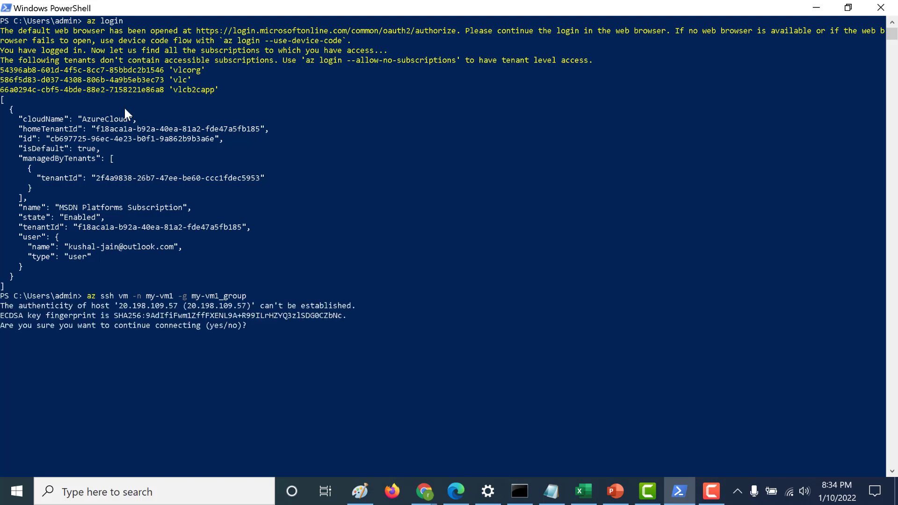
- Answer yes to continue connecting to the virtual machine over SSH, and highlight the machine name in the shell prompt
text(yes)
key(Return)
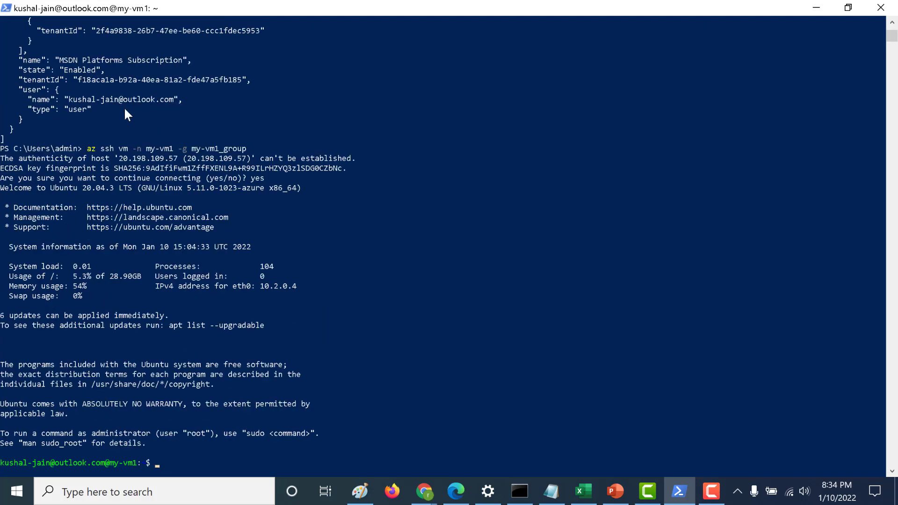
drag(113, 462, 135, 465)
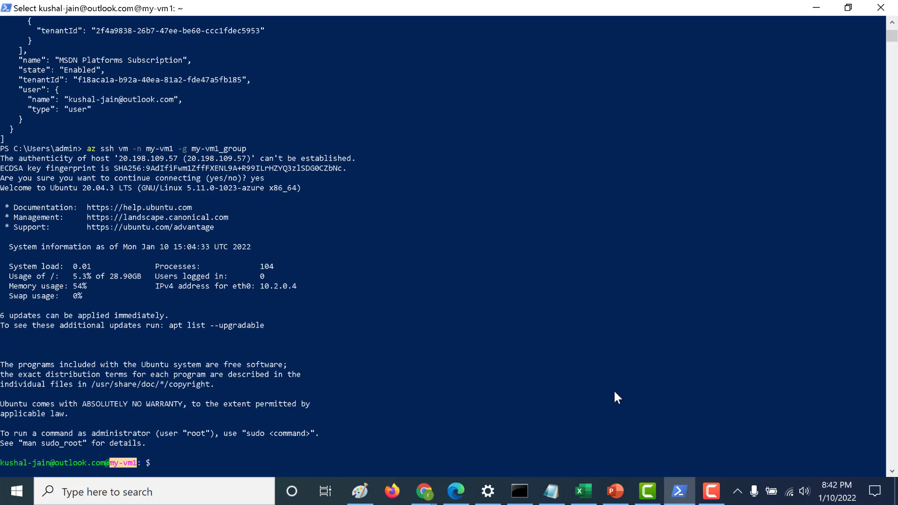
- Switch to the browser and open the Azure Windows VMs and Azure AD article from the Linux VM sign-in documentation
key(alt+Tab)
key(Tab)
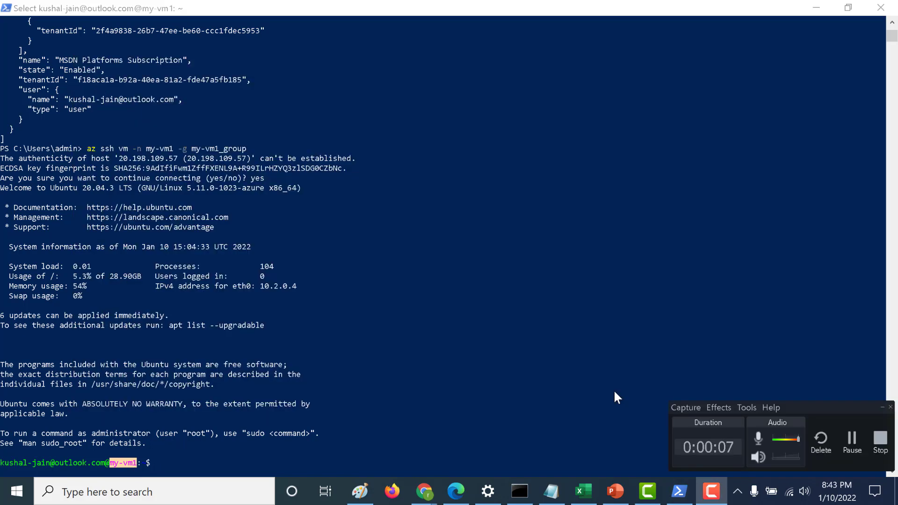
click(885, 409)
click(456, 491)
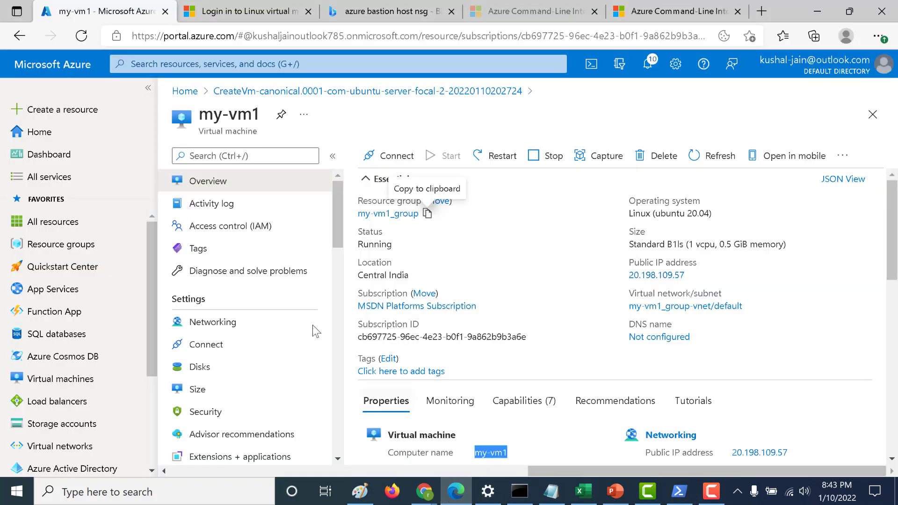
click(206, 35)
click(238, 11)
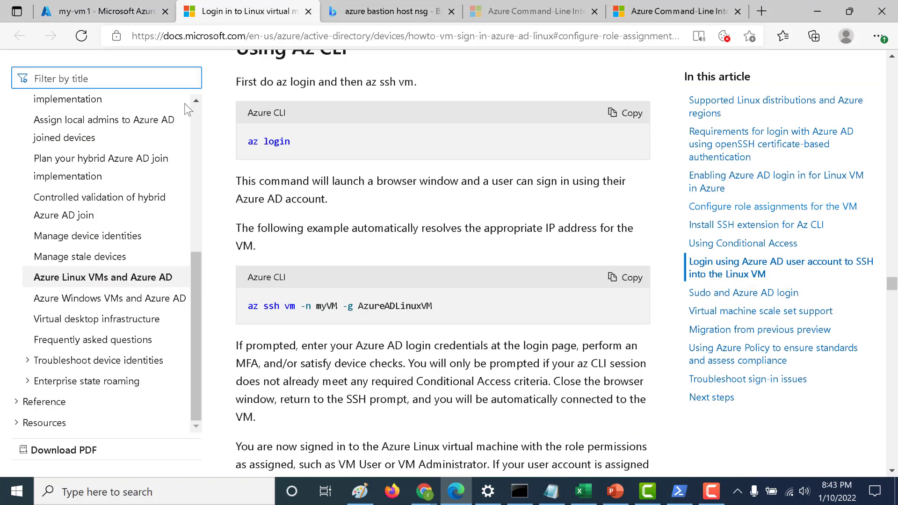
click(116, 302)
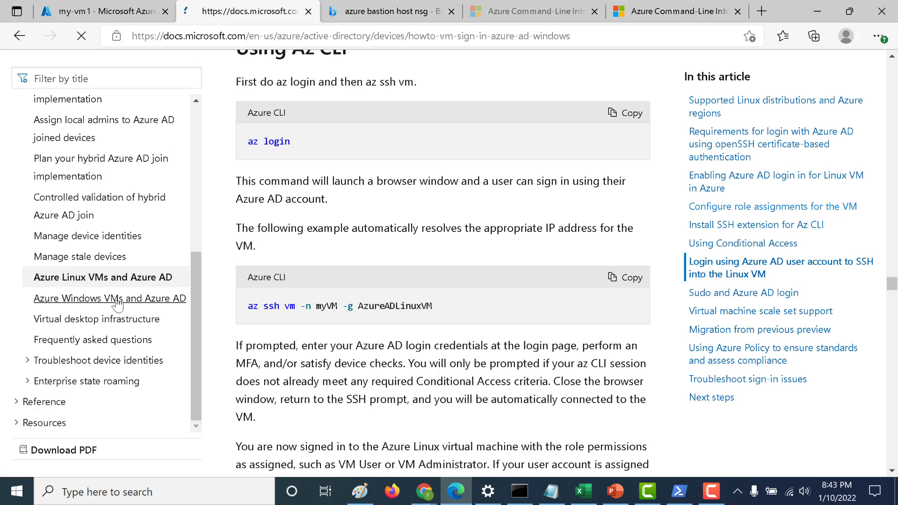